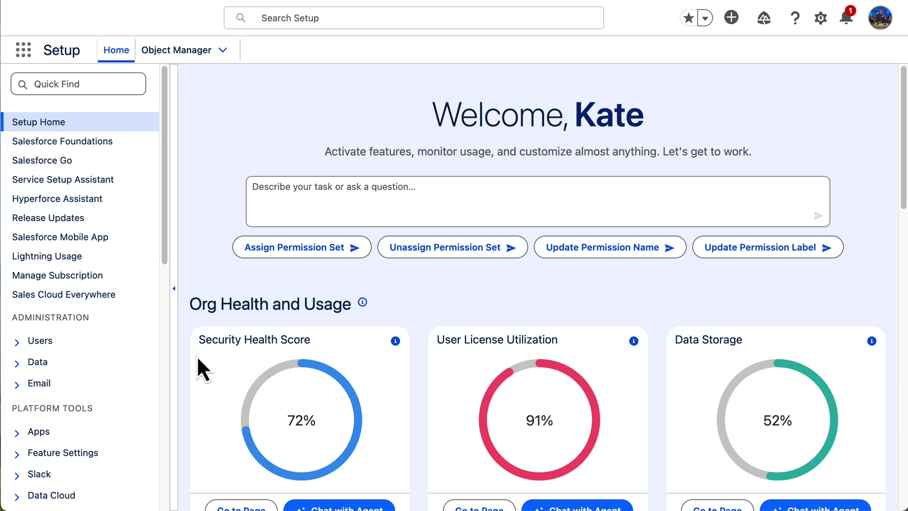
Look over Setup Home and its agent prompt, then switch to the Coral Cloud Yoga Retreat Vendor Service record.
scroll(197, 355, down, 2)
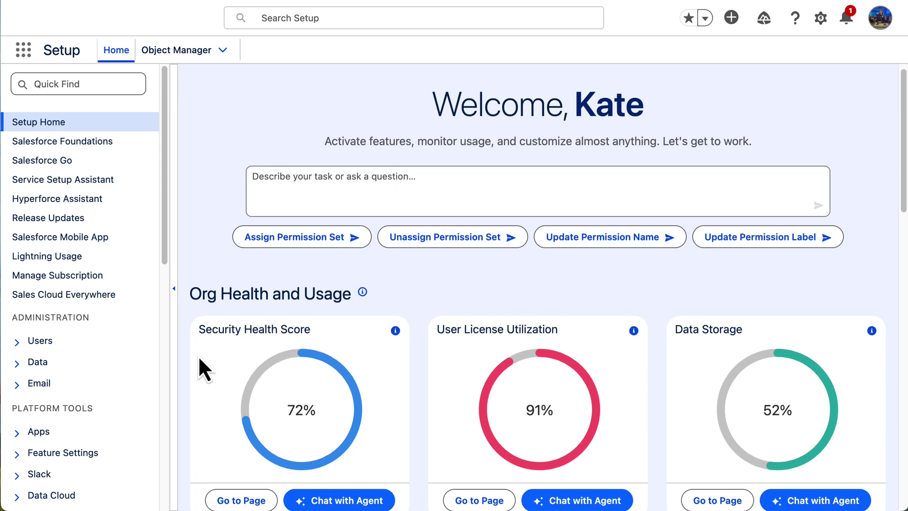
scroll(199, 358, down, 2)
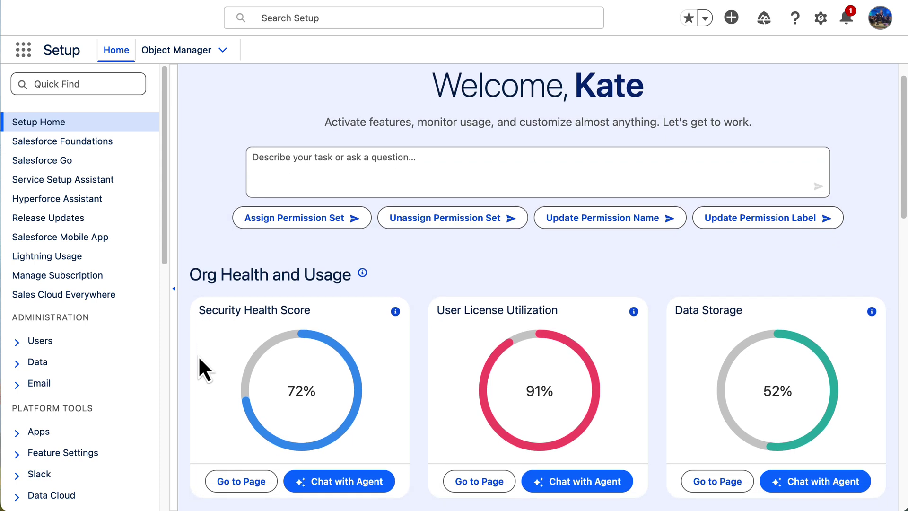
scroll(199, 358, down, 3)
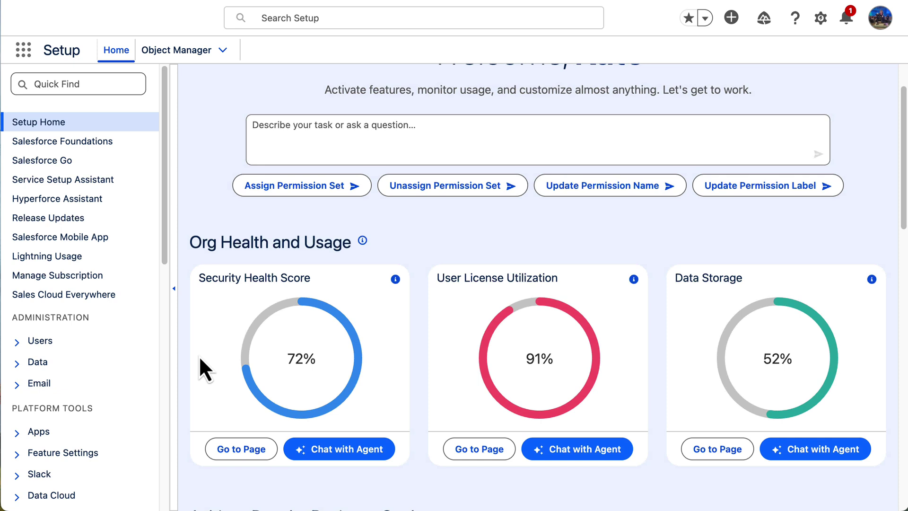
scroll(198, 358, down, 4)
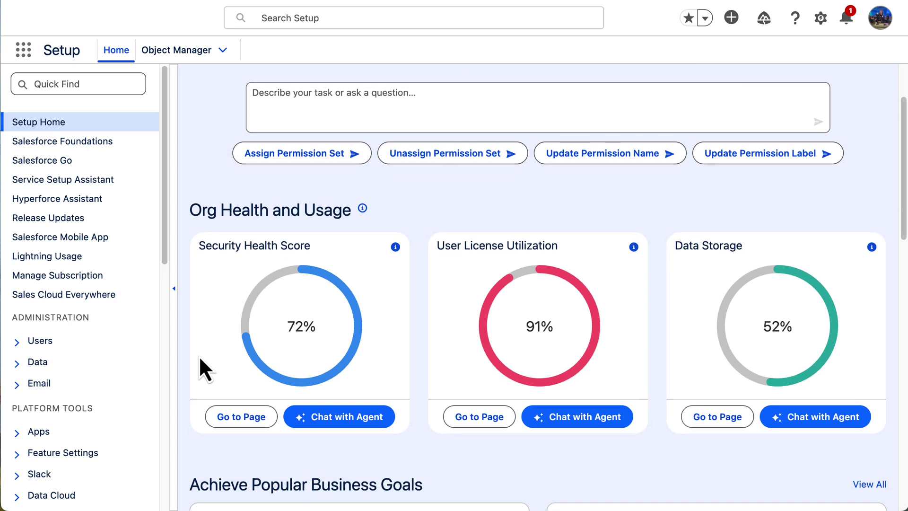
scroll(199, 358, down, 5)
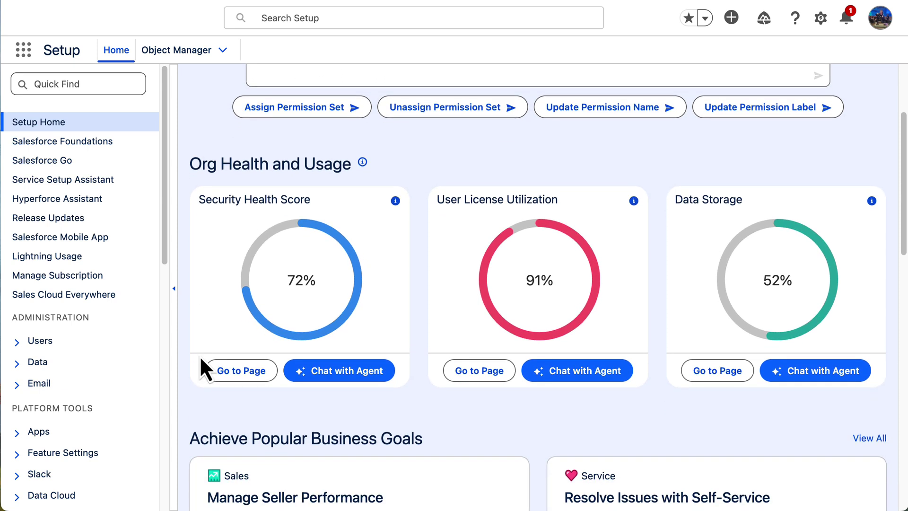
scroll(201, 359, up, 8)
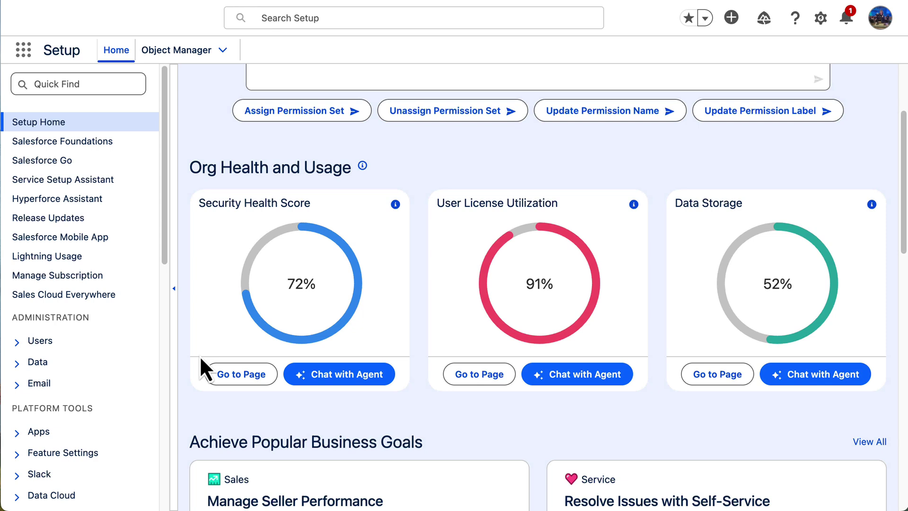
scroll(200, 356, up, 5)
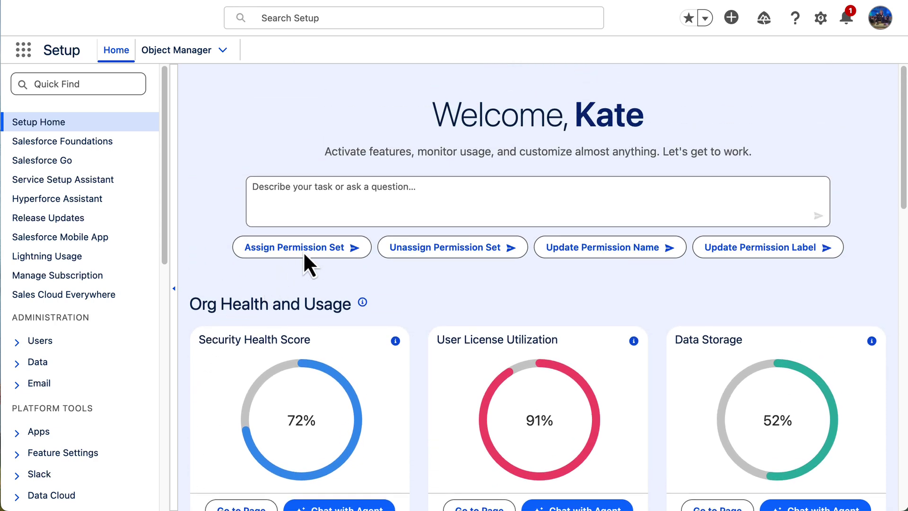
click(337, 195)
key(ctrl+Tab)
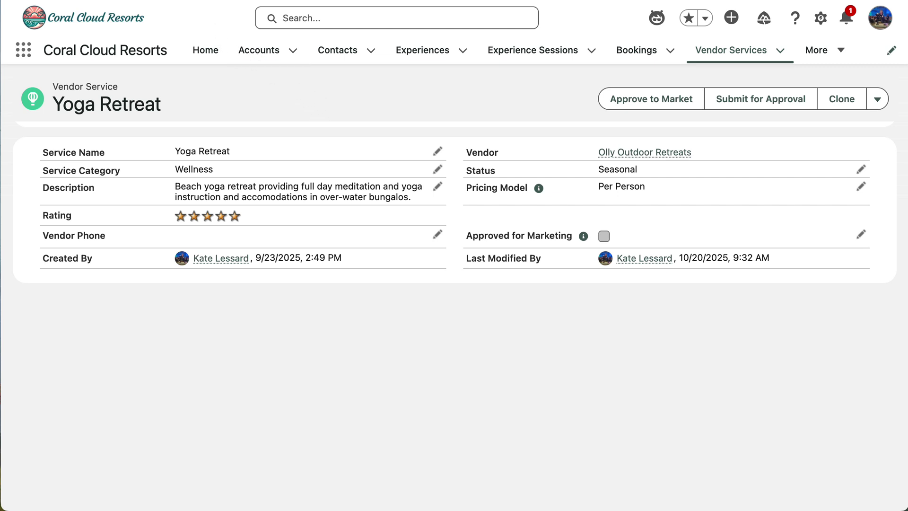
Back in Setup, ask the agent whether the user has access to the Vendor Services object.
click(95, 1)
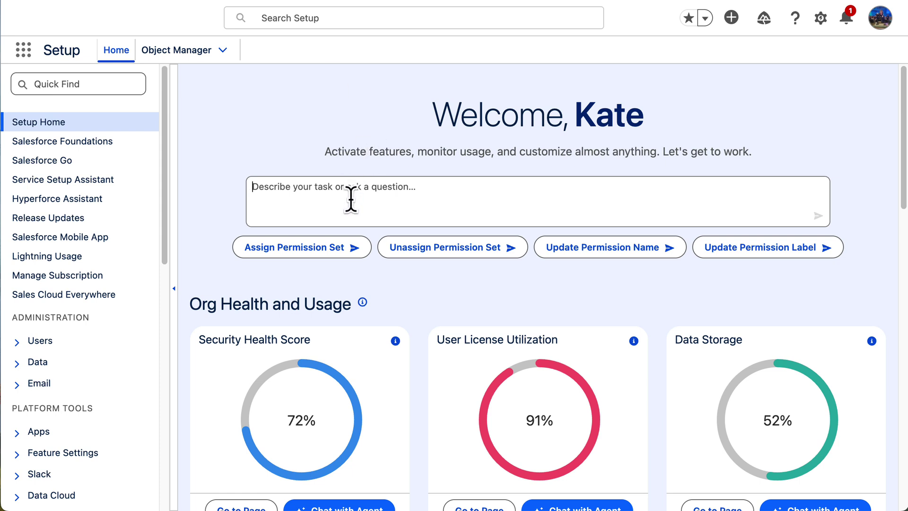
text(Does user Katy Coffee have access to the Vendor Services object?)
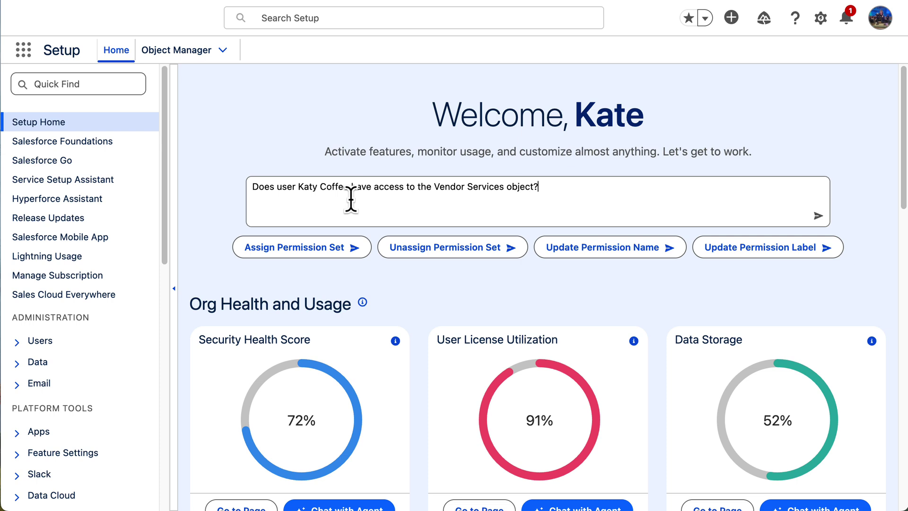
key(Return)
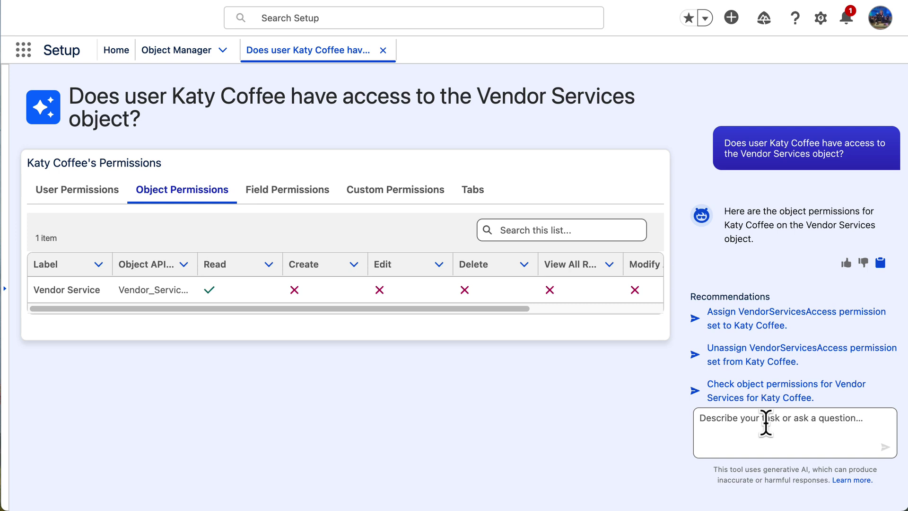
Ask which permission set grants Vendor Services access, then widen the Label column to read the four names.
text(What permission set grants access to the Vendor Services object?)
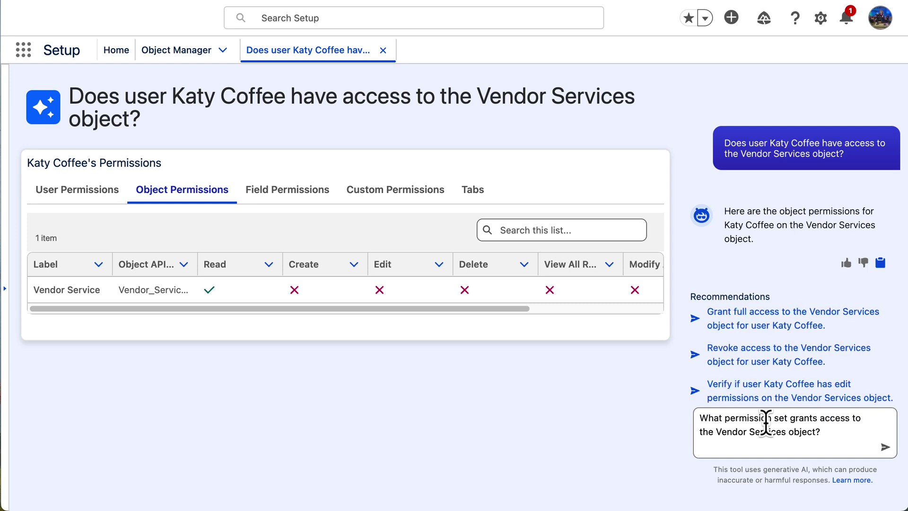
key(Return)
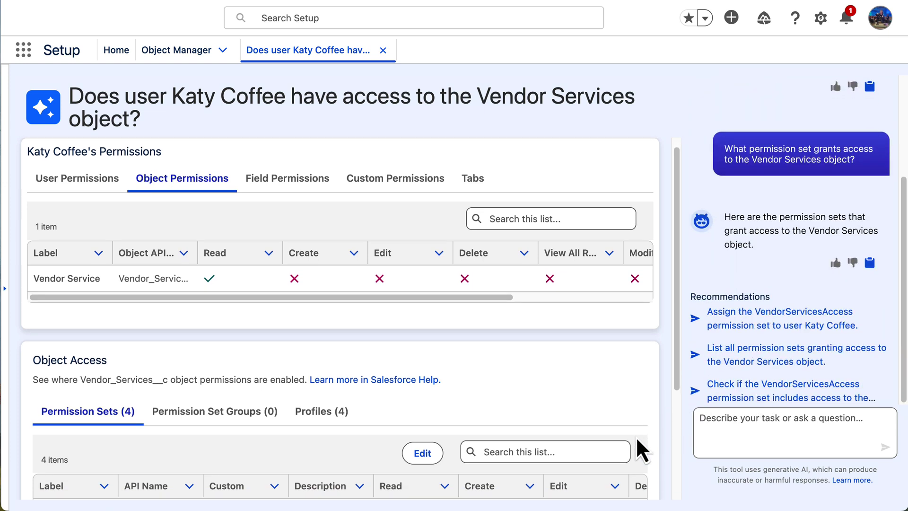
scroll(636, 436, down, 1)
scroll(636, 440, down, 1)
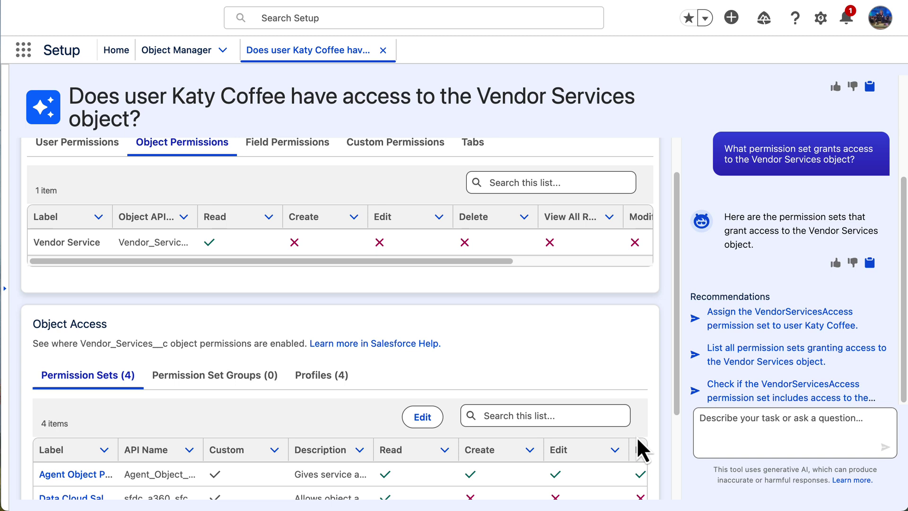
scroll(636, 440, down, 4)
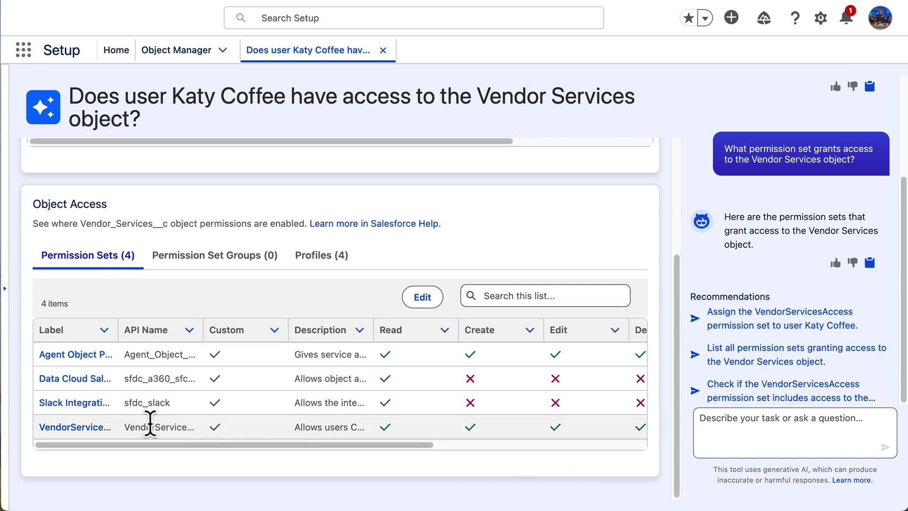
drag(116, 330, 178, 344)
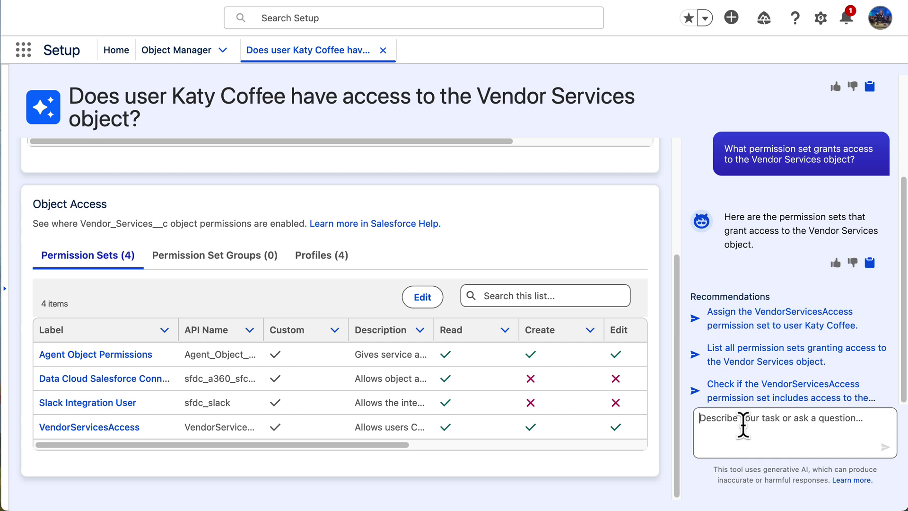
Ask the agent to assign the VendorServicesAccess permission set to the user and approve its drafted assignment.
text(Assign "VendorServicesAccess" permission set to Katy Coffee.)
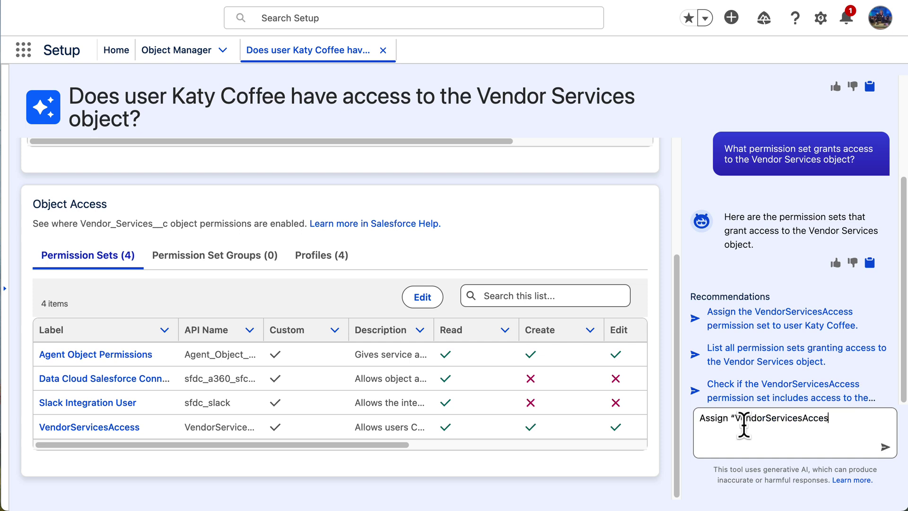
key(Return)
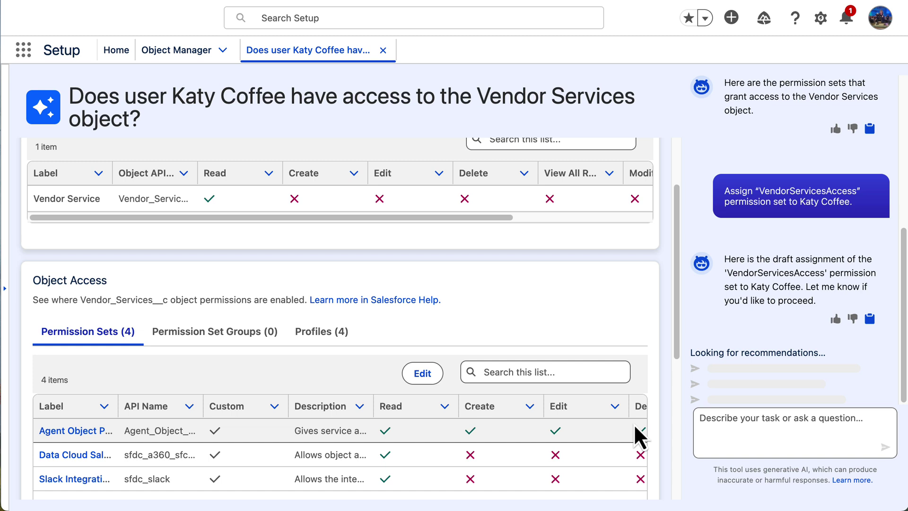
scroll(639, 436, down, 5)
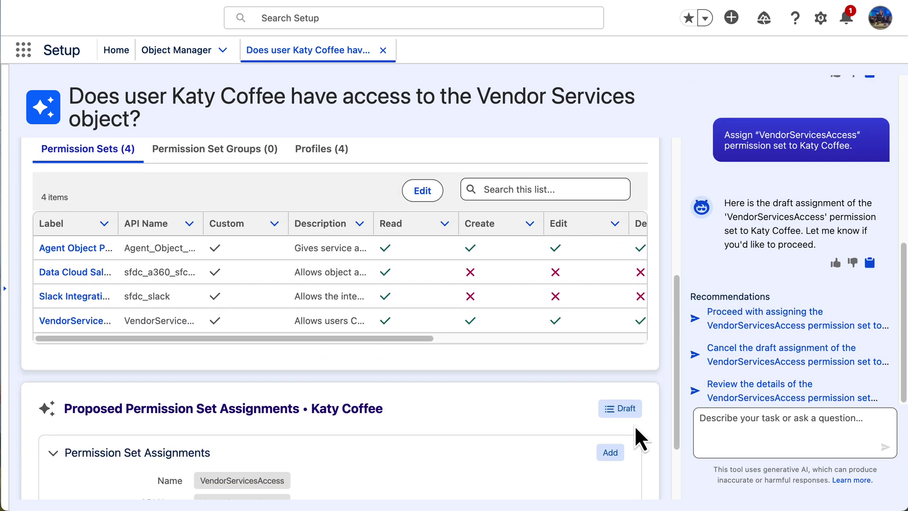
scroll(634, 425, down, 2)
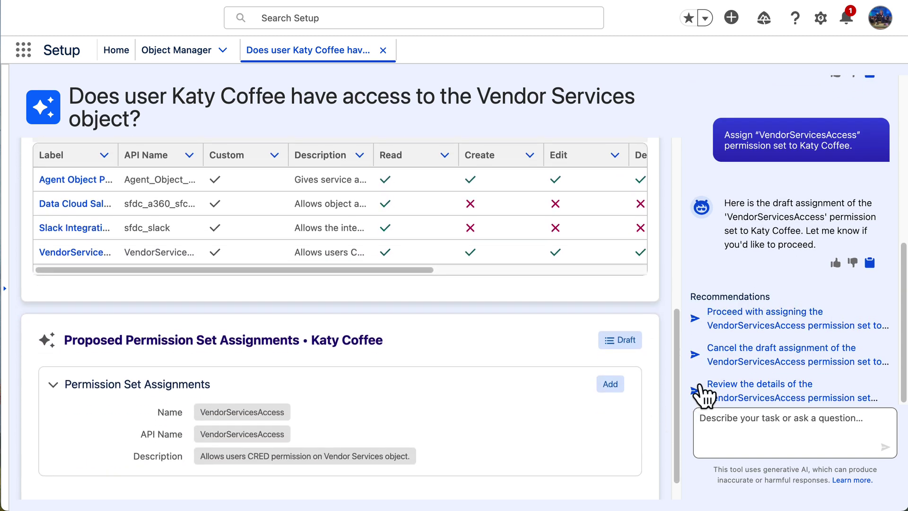
click(770, 327)
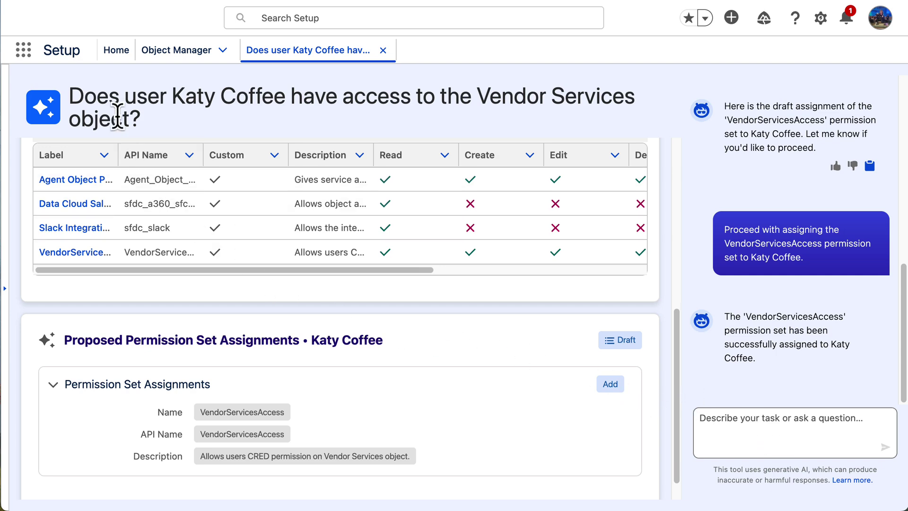
From Setup Home, find Permission Sets through a Quick Find search for 'permiss'.
click(111, 57)
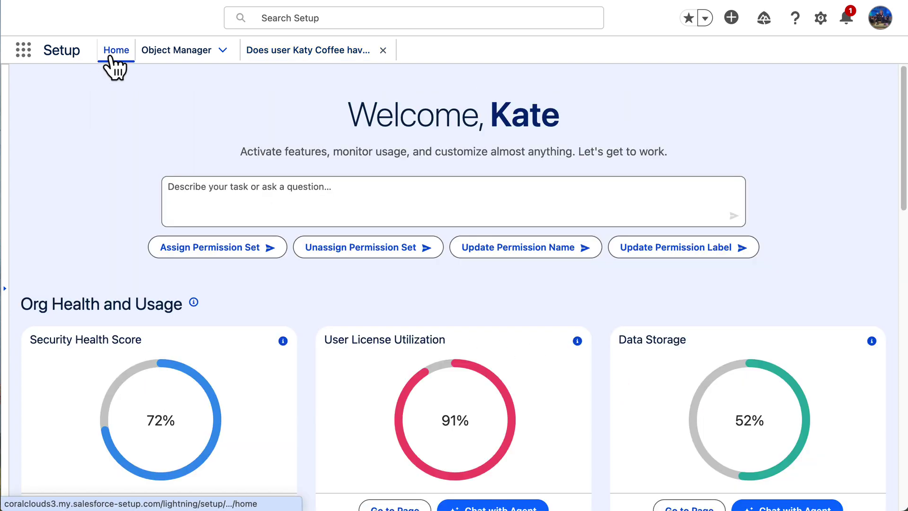
click(7, 289)
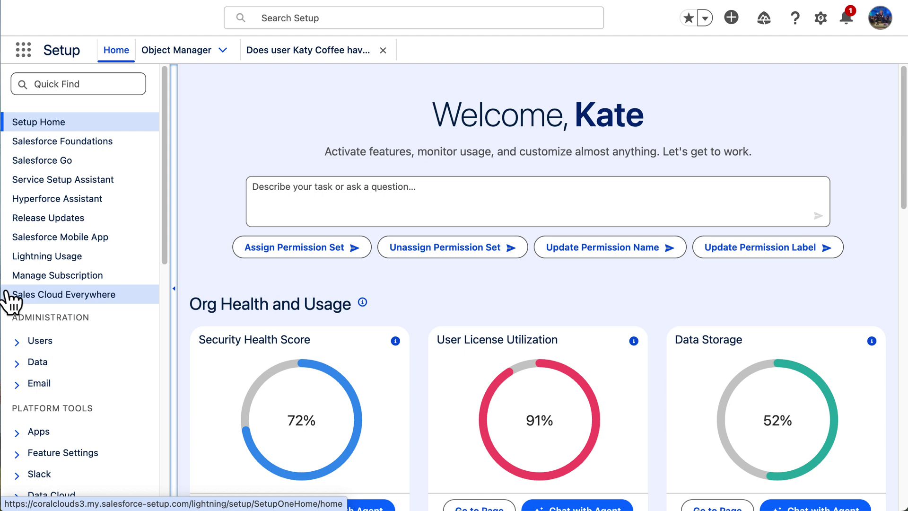
click(69, 78)
text(permiss)
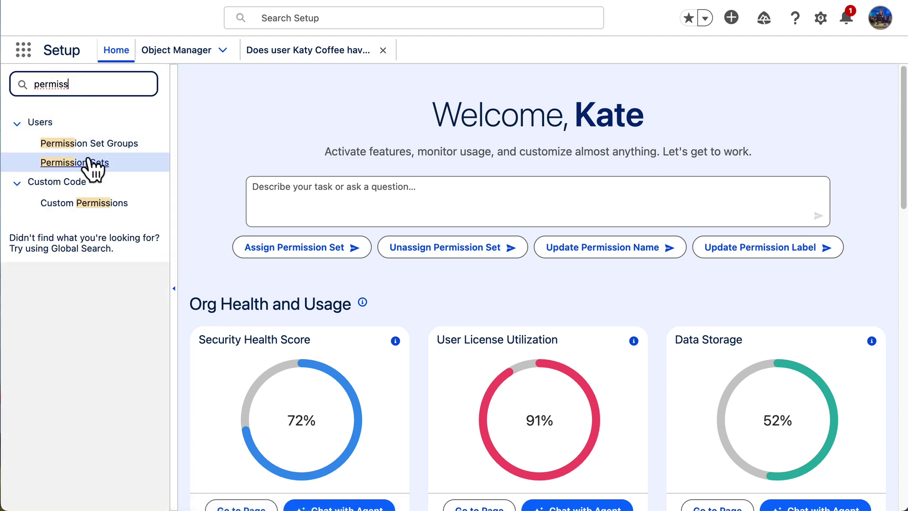
click(90, 163)
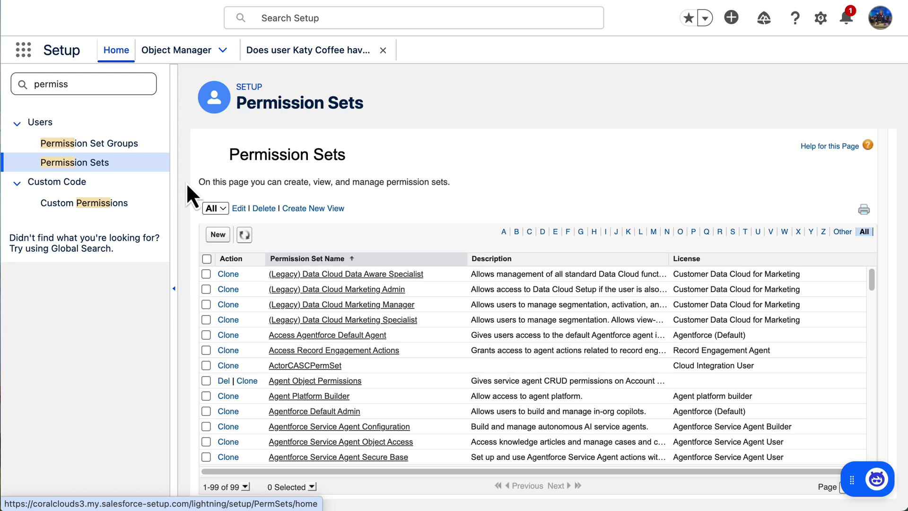
Filter to V, open VendorServicesAccess and view its assigned users.
click(771, 233)
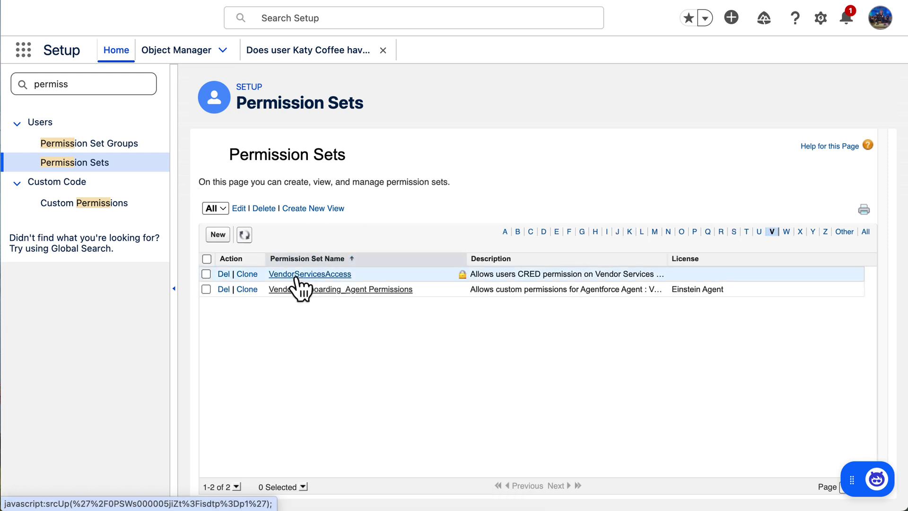
click(297, 276)
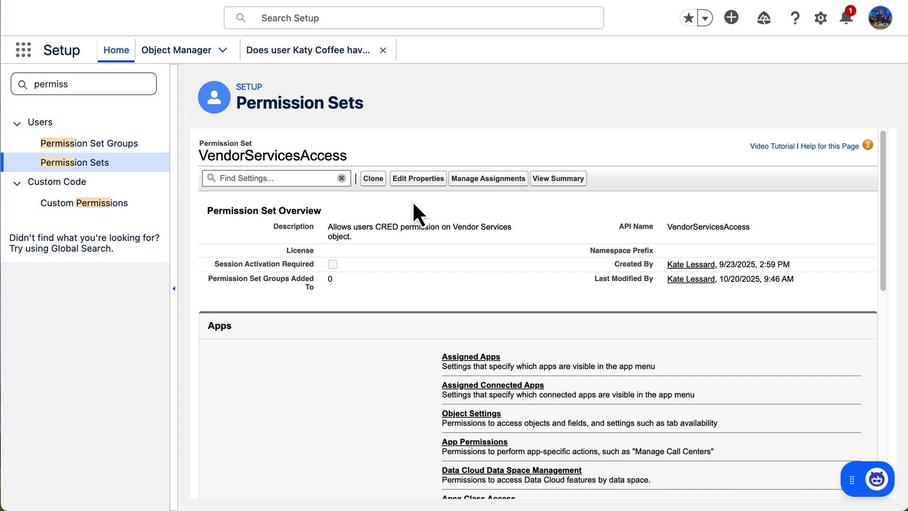
click(473, 181)
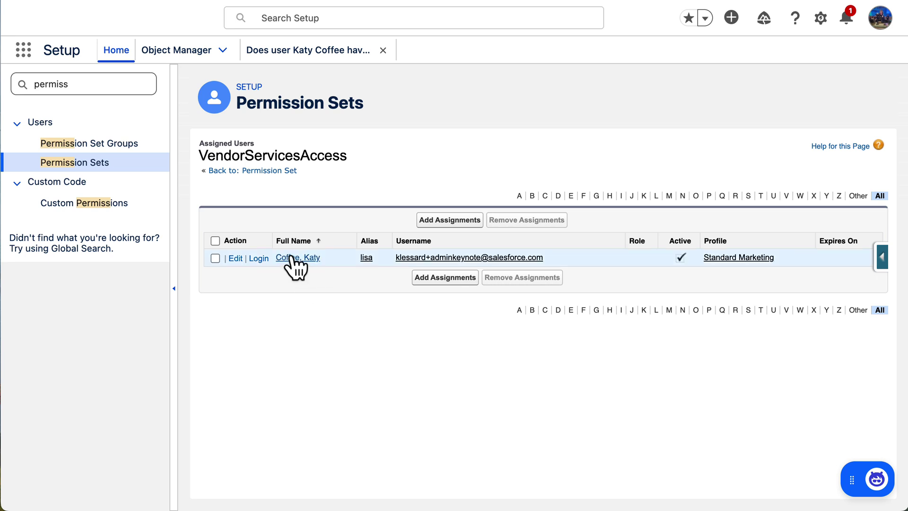
Return to Setup Home and collapse the Setup sidebar.
click(117, 50)
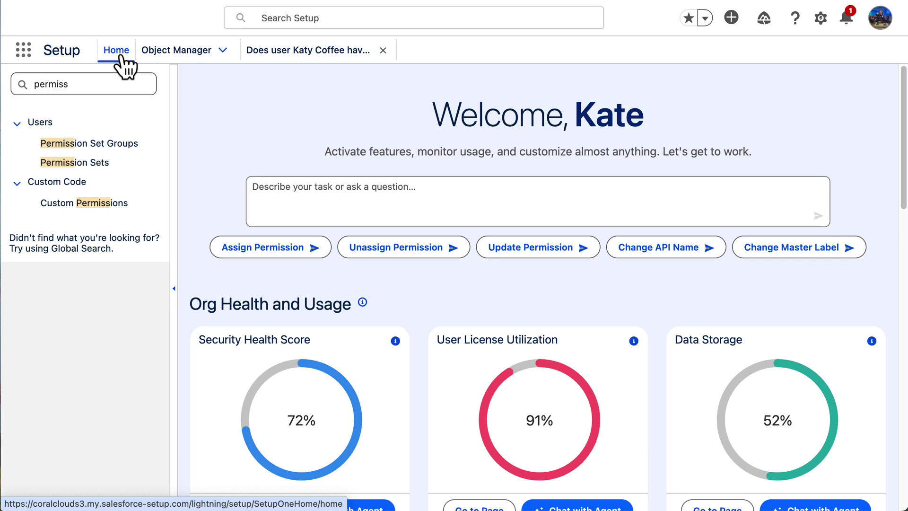
click(174, 289)
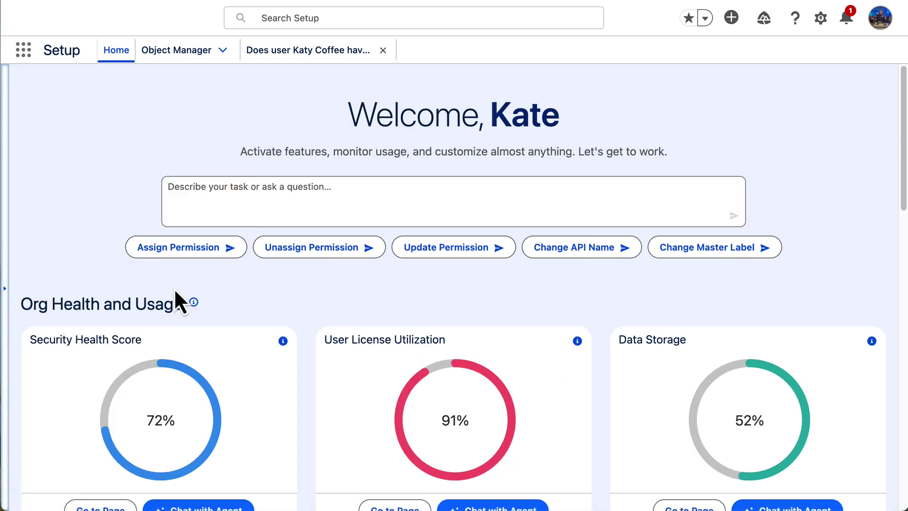